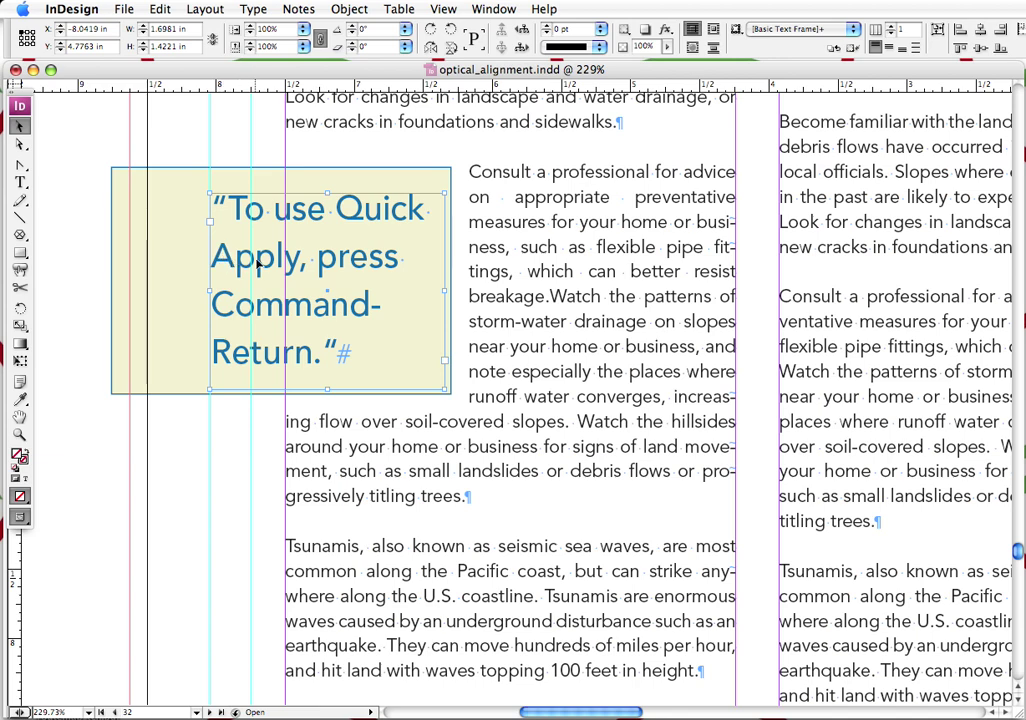
- Open the Story panel via Type > Story and place it beside the pull-quote frame
left_click(260, 10)
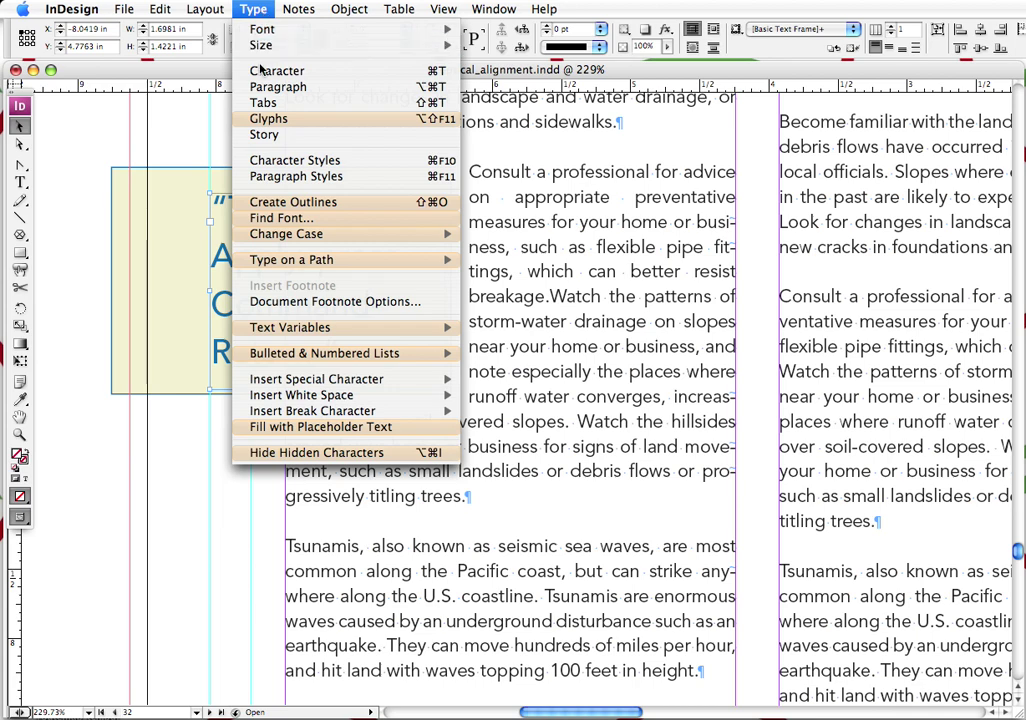
left_click(268, 134)
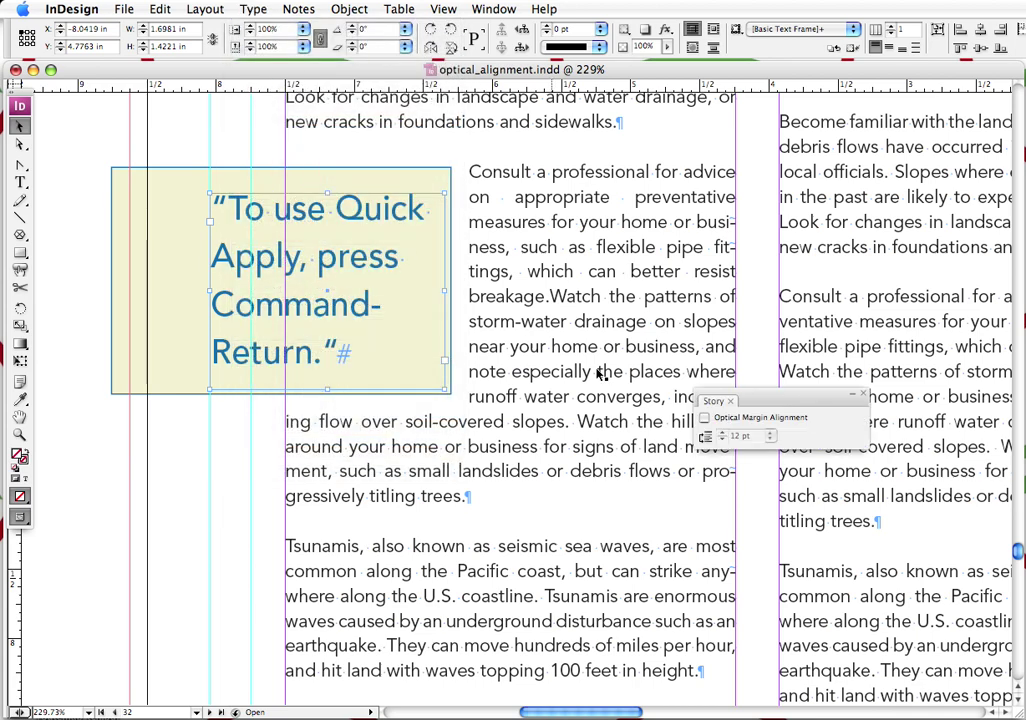
left_click_drag(820, 404, 512, 257)
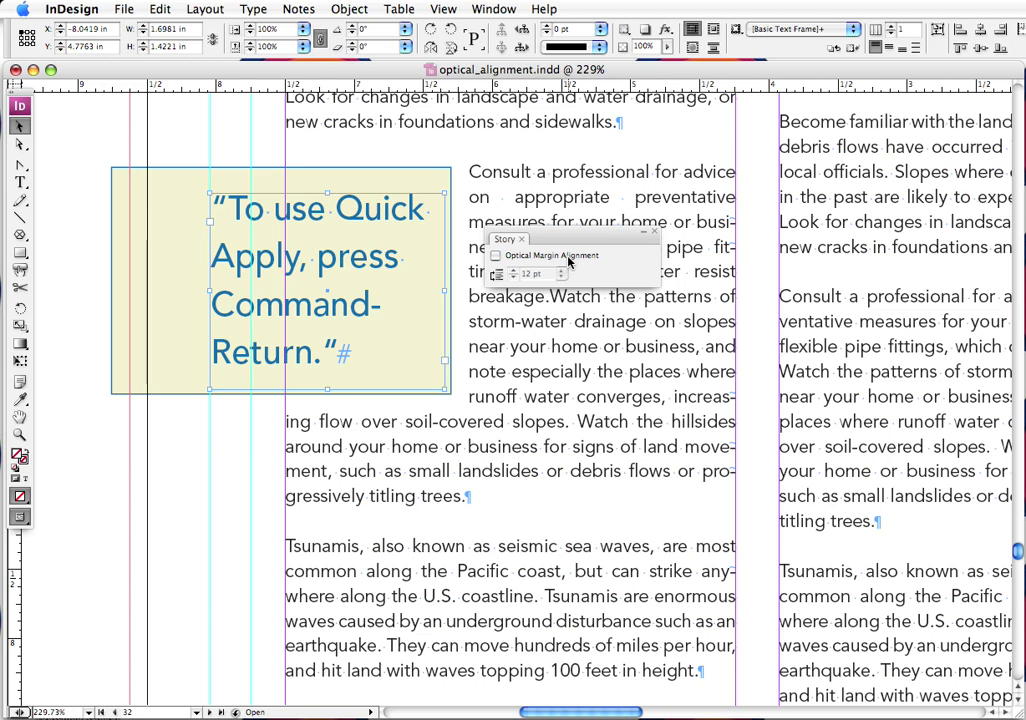
double_click(264, 207)
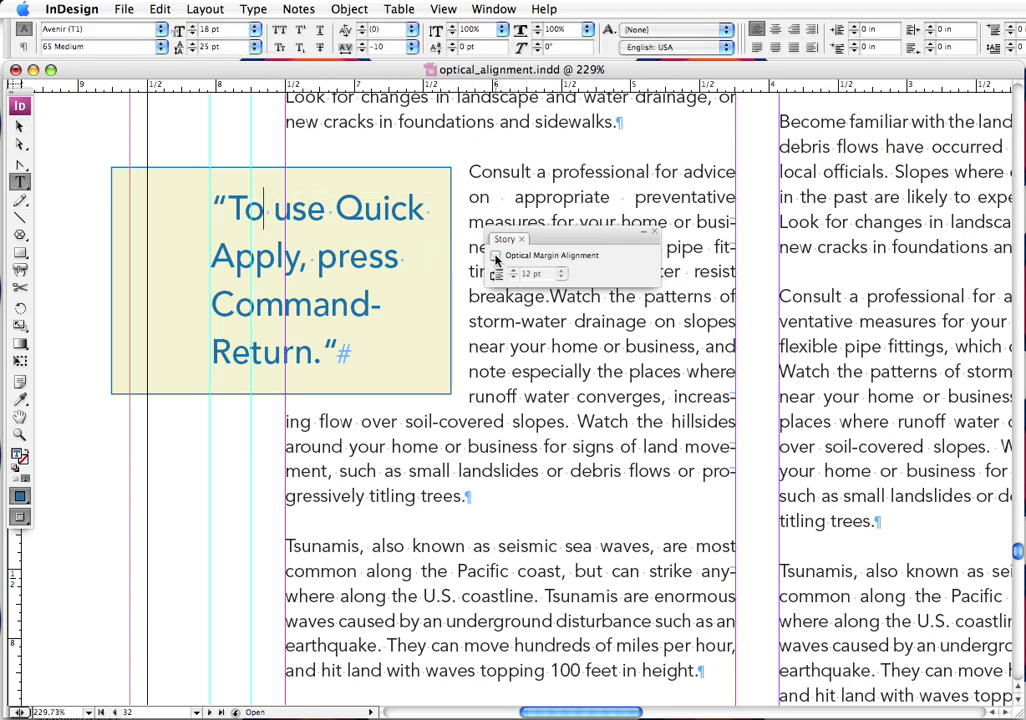
- Enable Optical Margin Alignment for the pull-quote story so the opening quotation mark hangs left
left_click(495, 257)
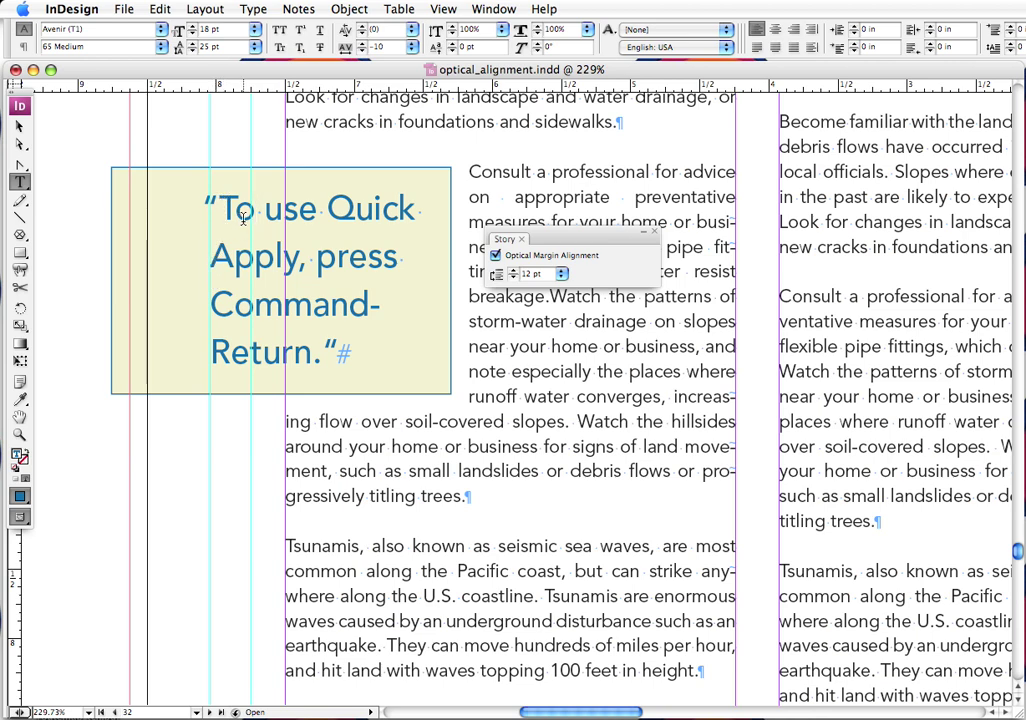
double_click(548, 273)
- Raise the optical margin size step by step to 28 pt
key("Up")
key("Up")
key("Up")
key("Up")
key("Up")
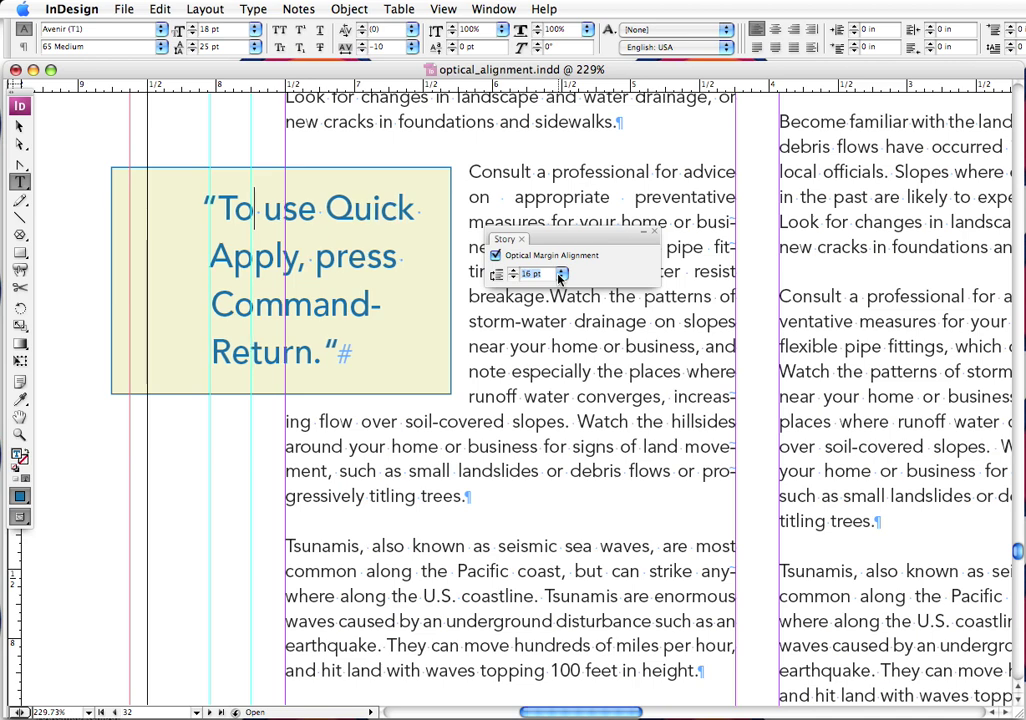
key("Up")
key("Up")
key("Up")
key("Up")
key("Up")
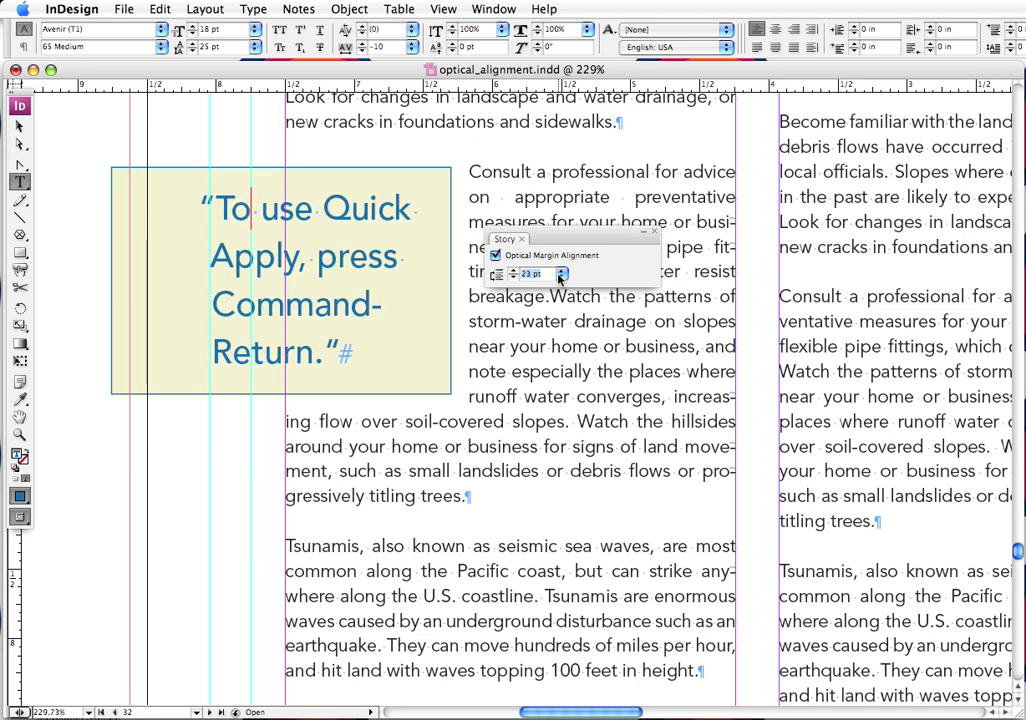
key("Up")
key("Up")
key("Up")
key("Up")
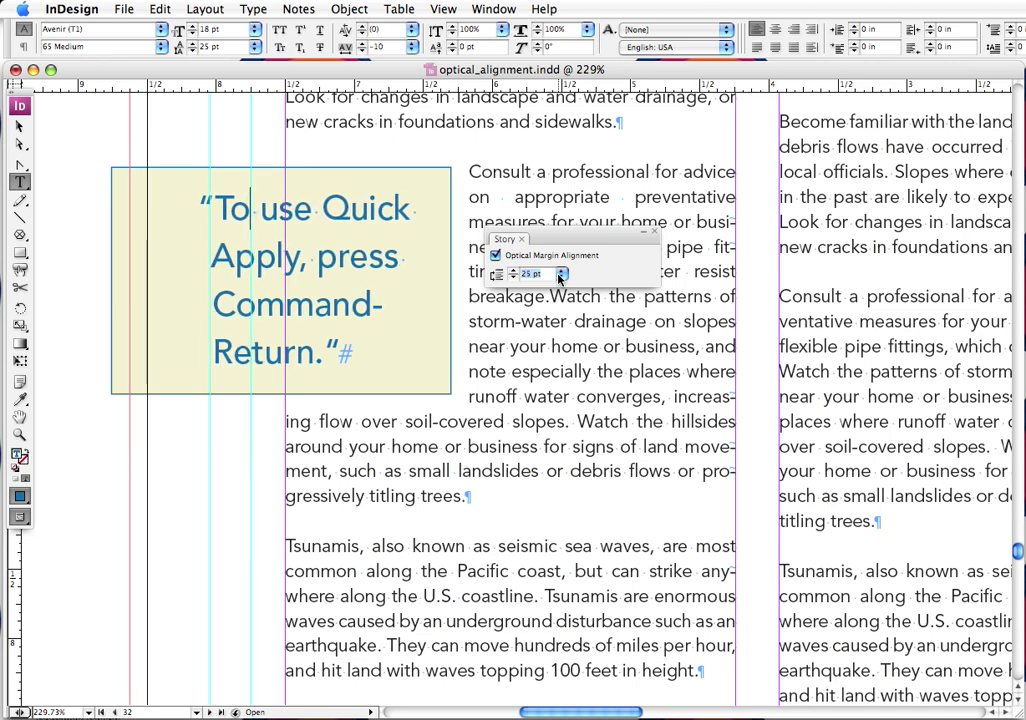
key("Up")
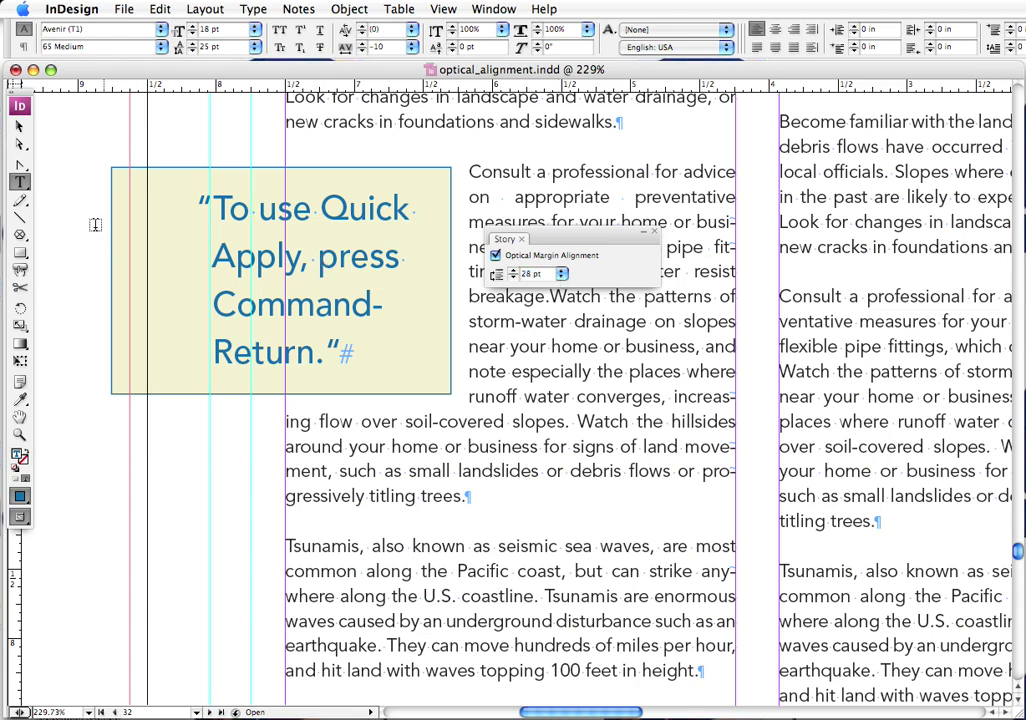
- Show the spread in Preview mode with the frame deselected, zoomed to 200%
left_click(22, 127)
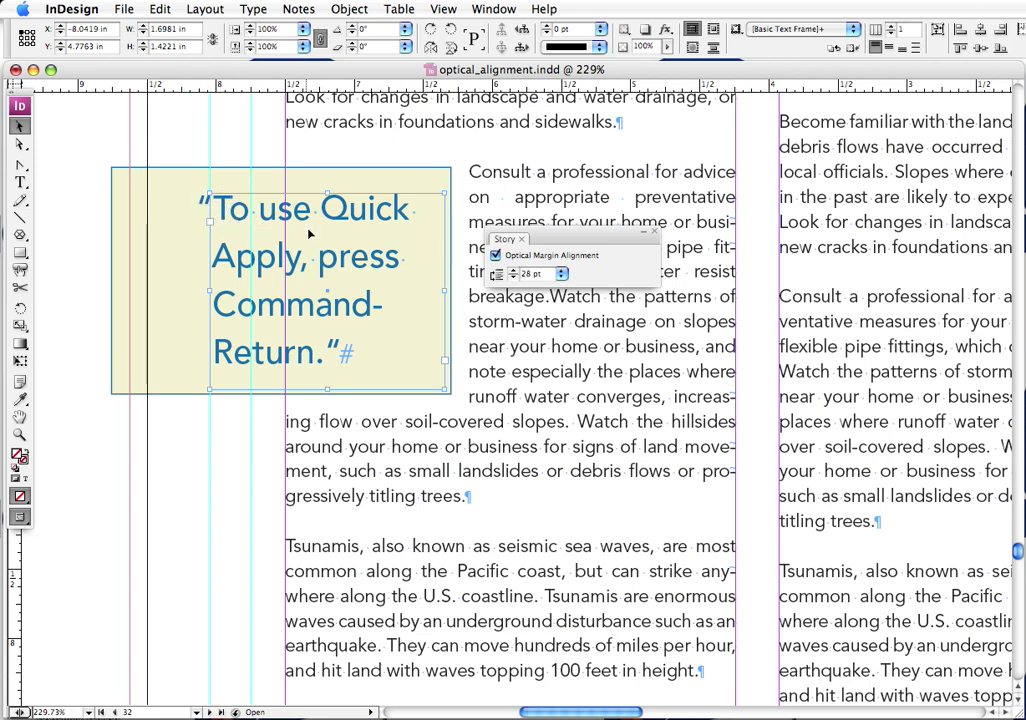
key("w")
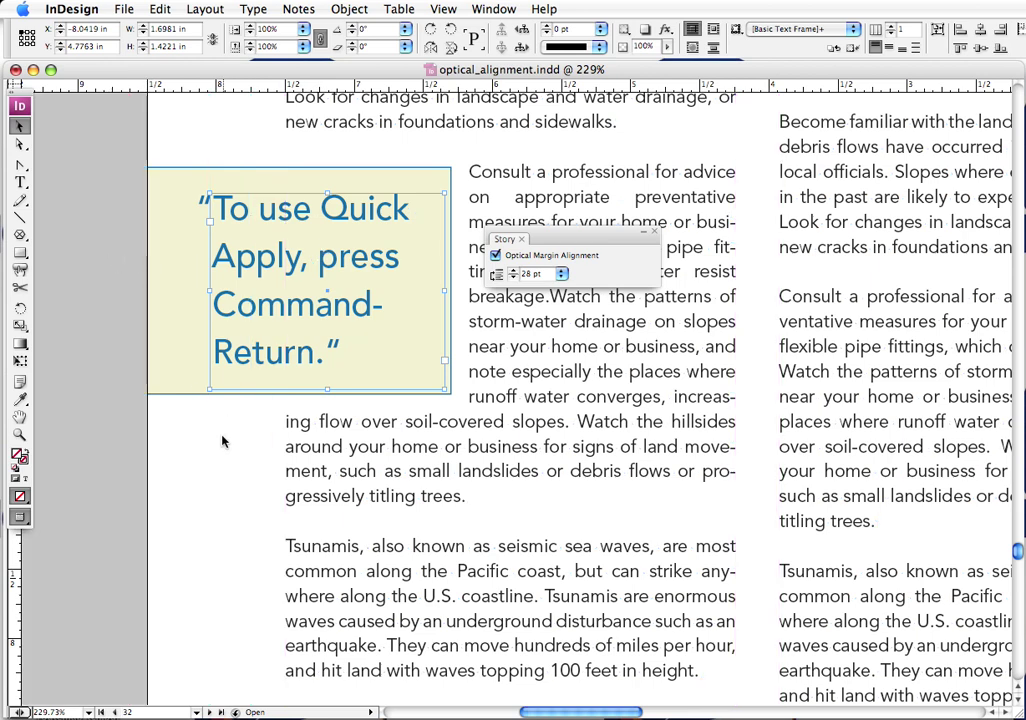
left_click(222, 437)
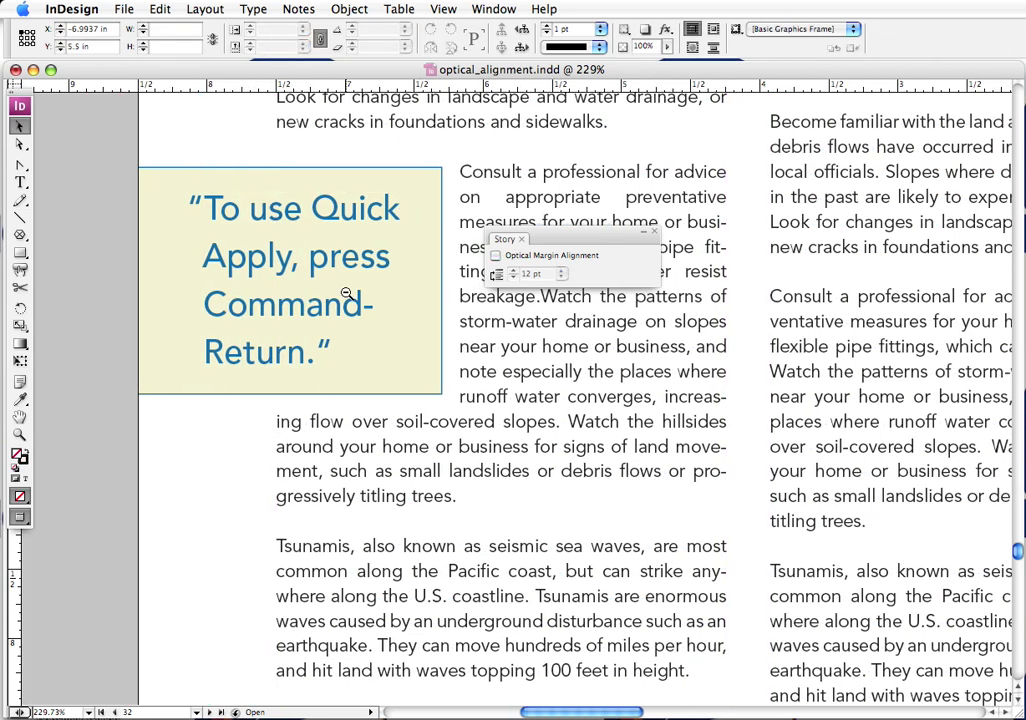
key("super+minus")
scroll(535, 360, "right", 3)
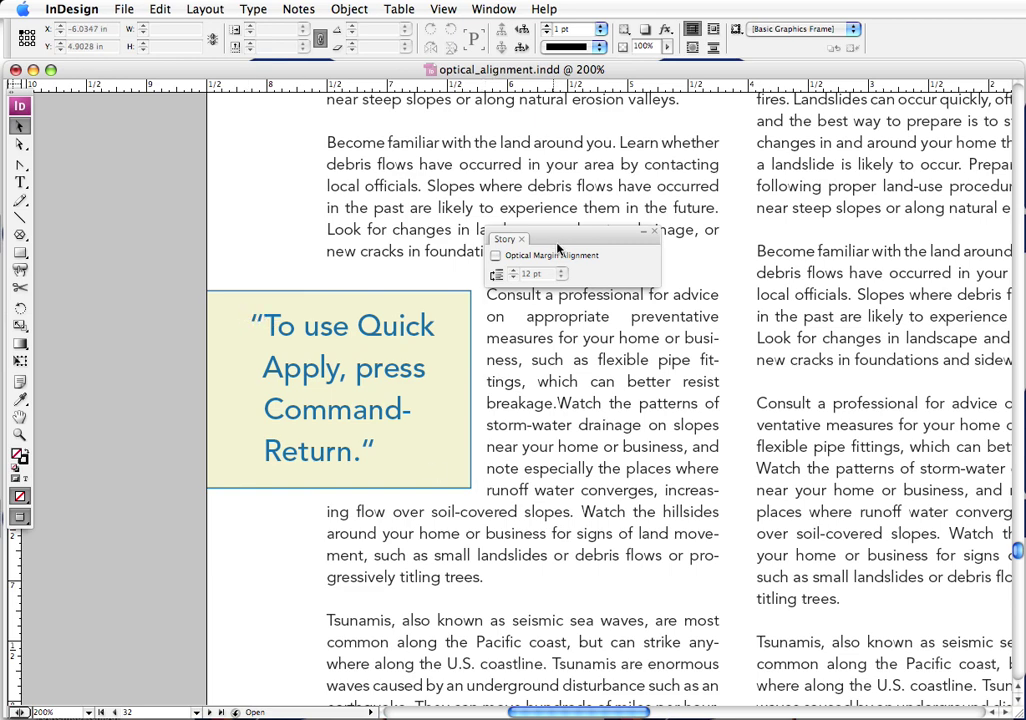
scroll(578, 352, "right", 1)
- Bring the next page's tables into view and move the Story panel out of the way
scroll(578, 352, "right", 5)
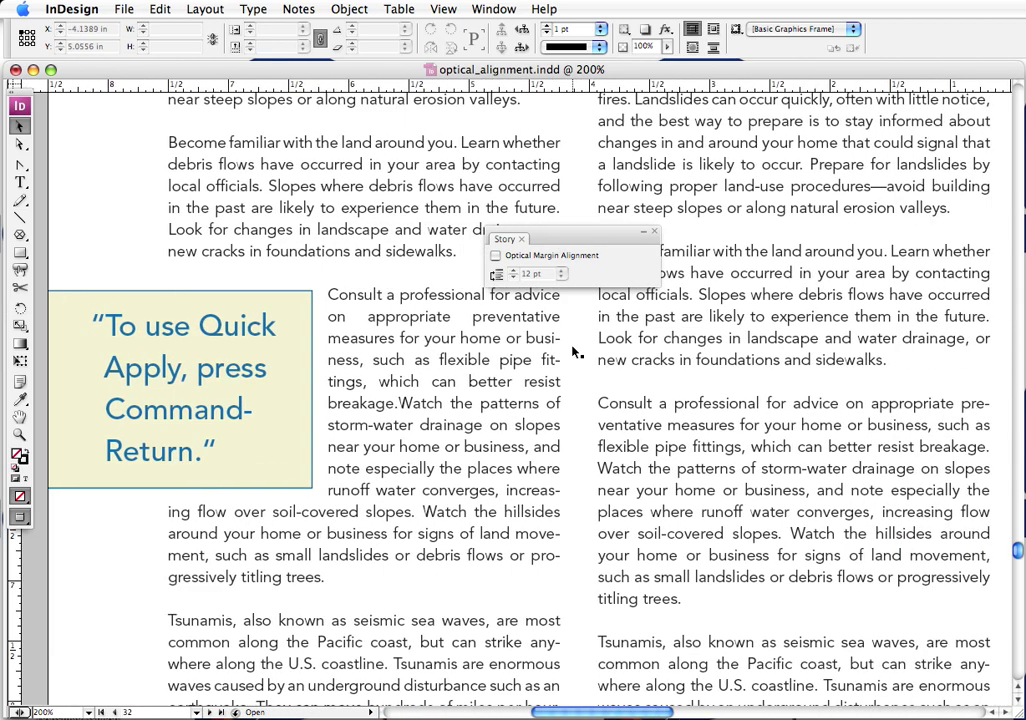
scroll(575, 352, "right", 7)
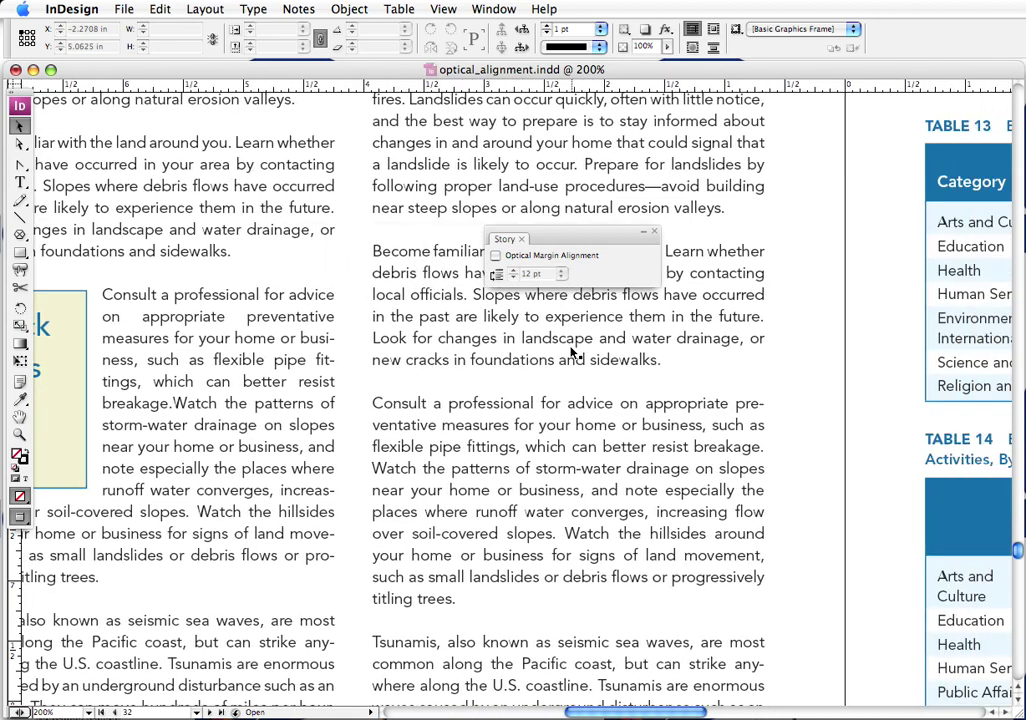
scroll(493, 339, "down", 1)
scroll(493, 339, "right", 3)
left_click_drag(458, 188, 592, 203)
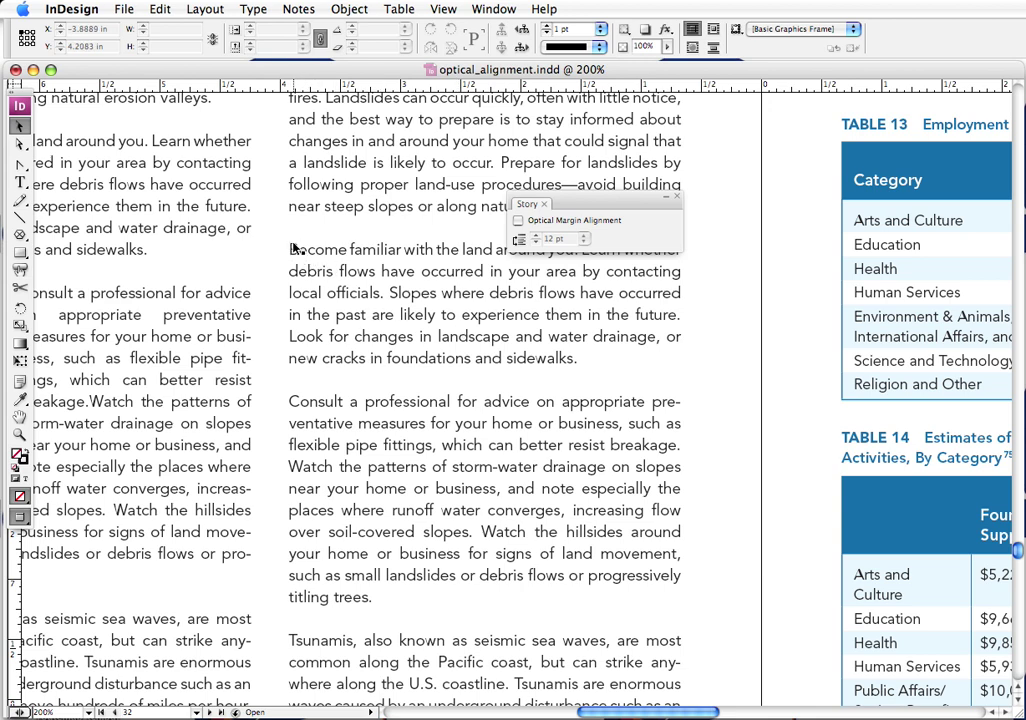
- Return to Normal screen mode so guides and hidden characters show again
scroll(476, 263, "right", 5)
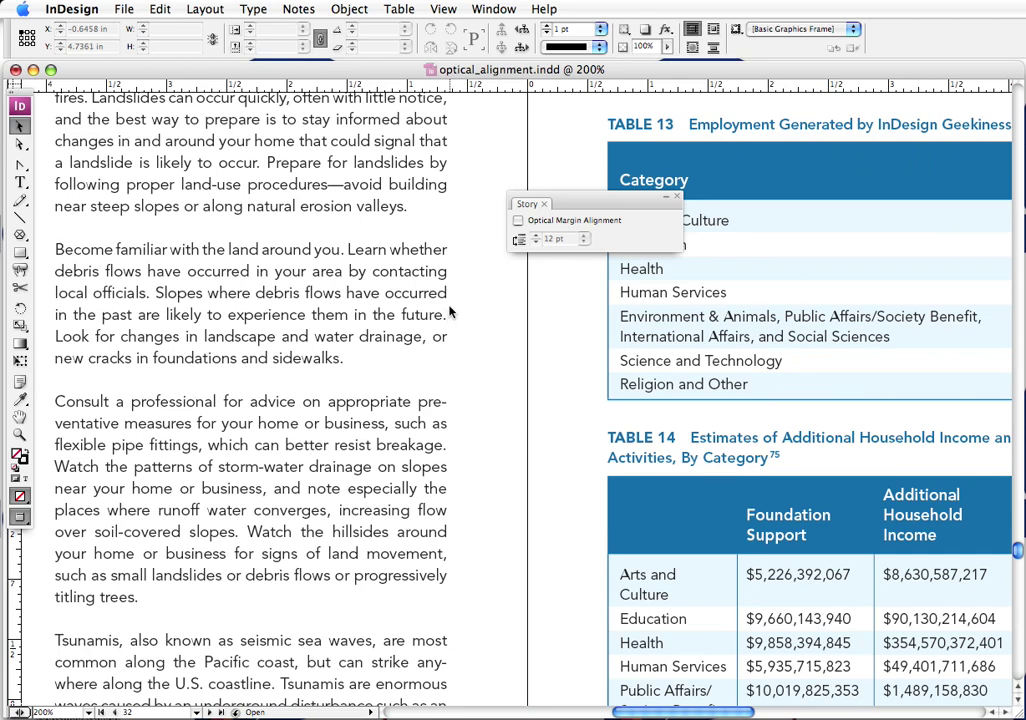
key("w")
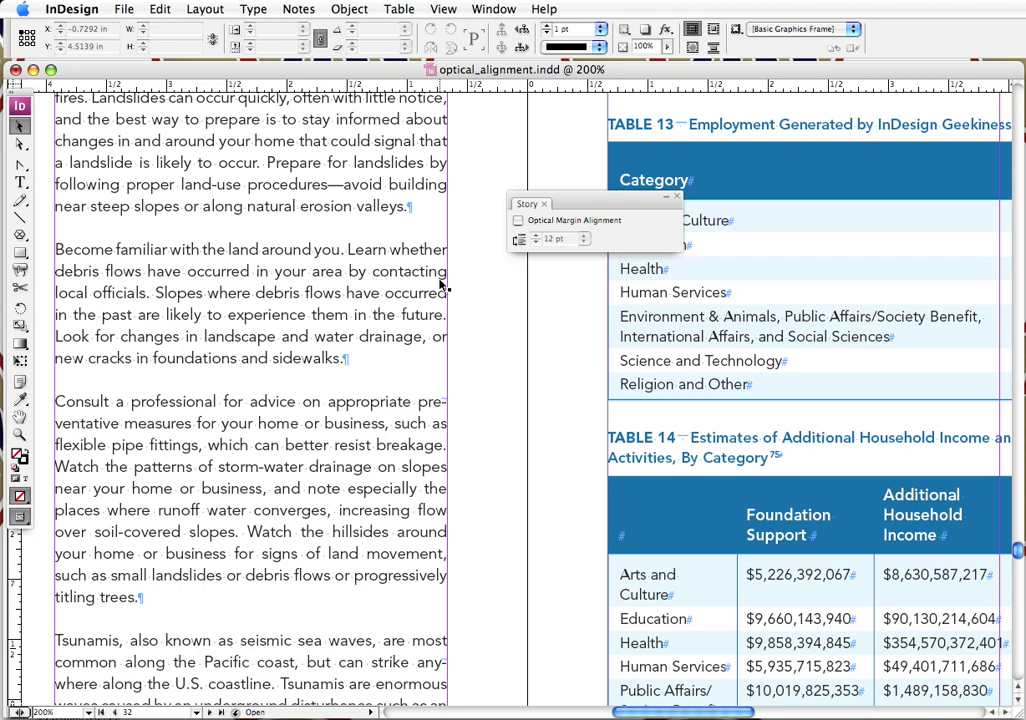
scroll(443, 285, "left", 10)
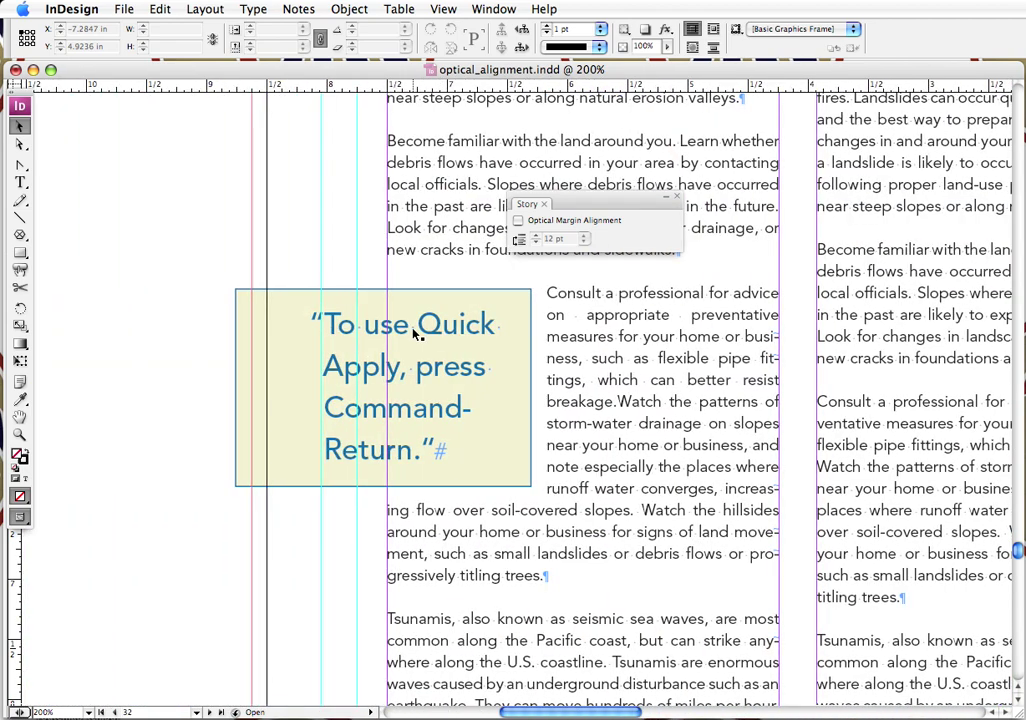